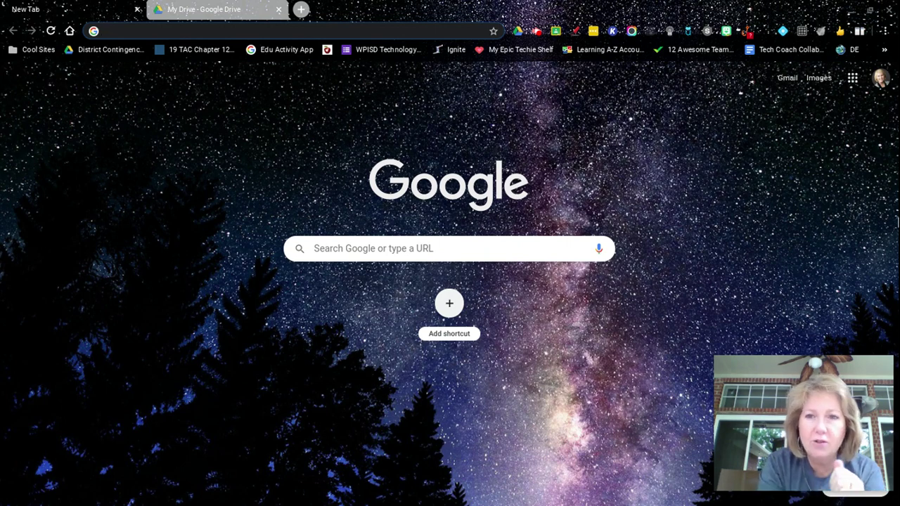
# Launch Classroom from the Google apps grid and enter the WPISD Educator Master Class.
pyautogui.click(850, 80)
pyautogui.click(719, 202)
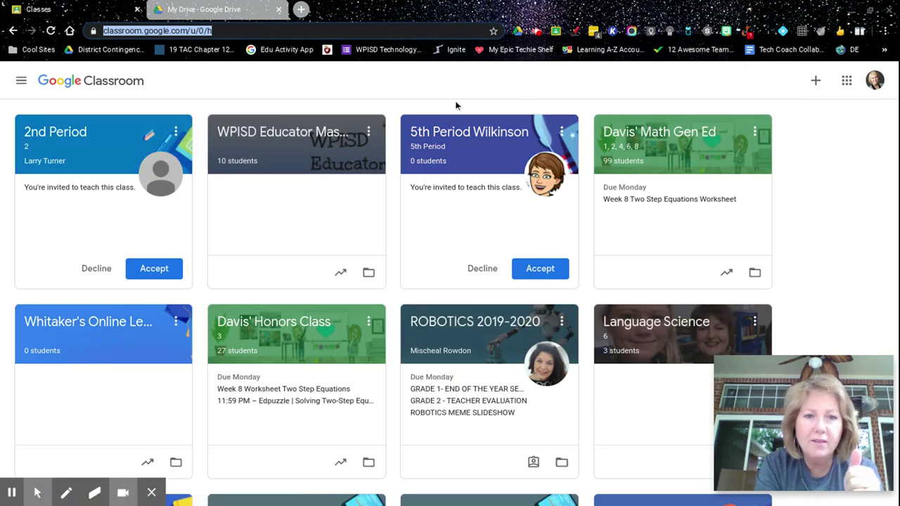
pyautogui.click(325, 135)
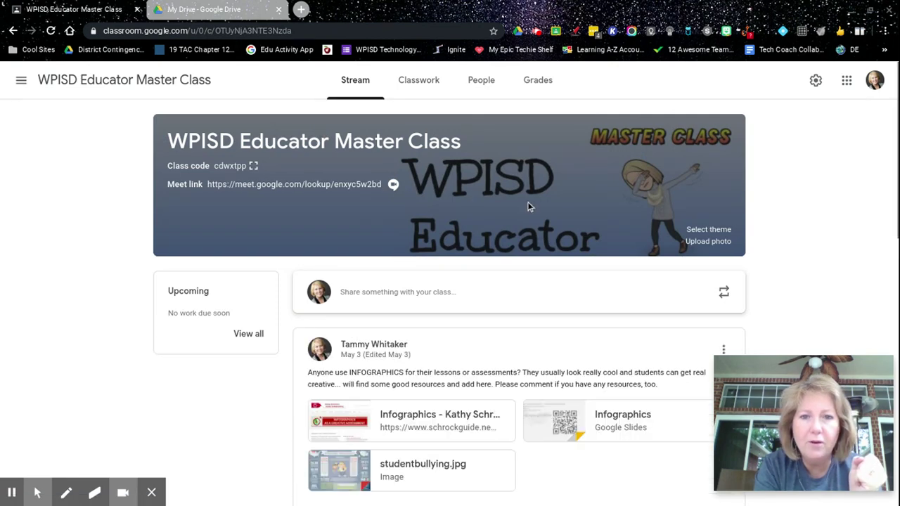
# On the Classwork page, expand the 'What is your favorite digital assessment tool?' question.
pyautogui.click(427, 87)
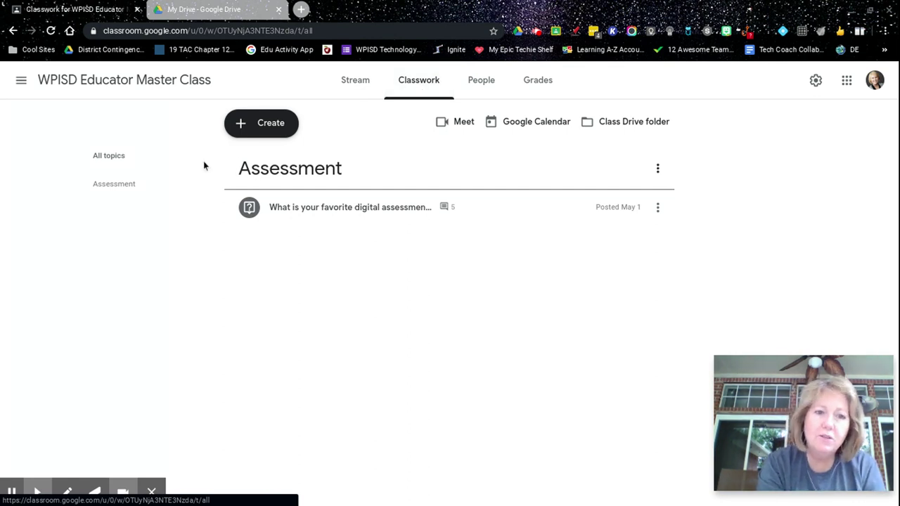
pyautogui.click(284, 212)
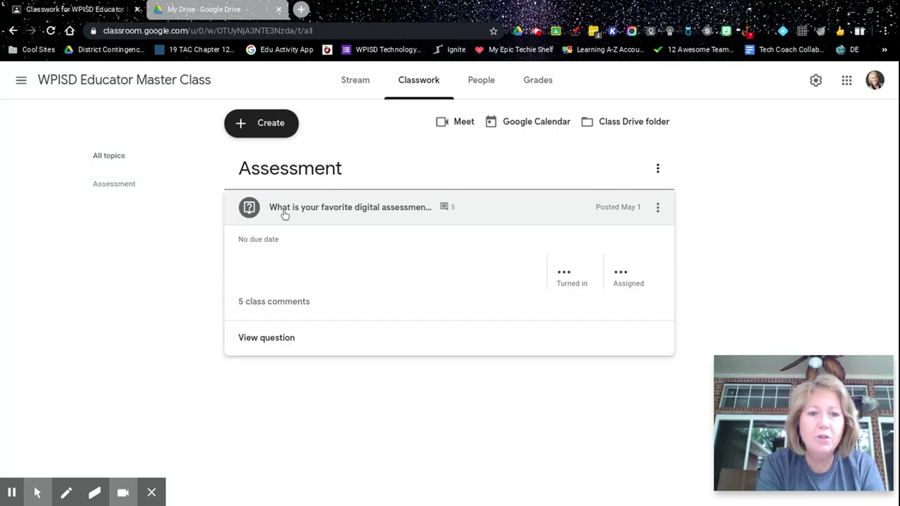
# Open the question's student answers, showing 4 turned in of 6 assigned.
pyautogui.click(260, 337)
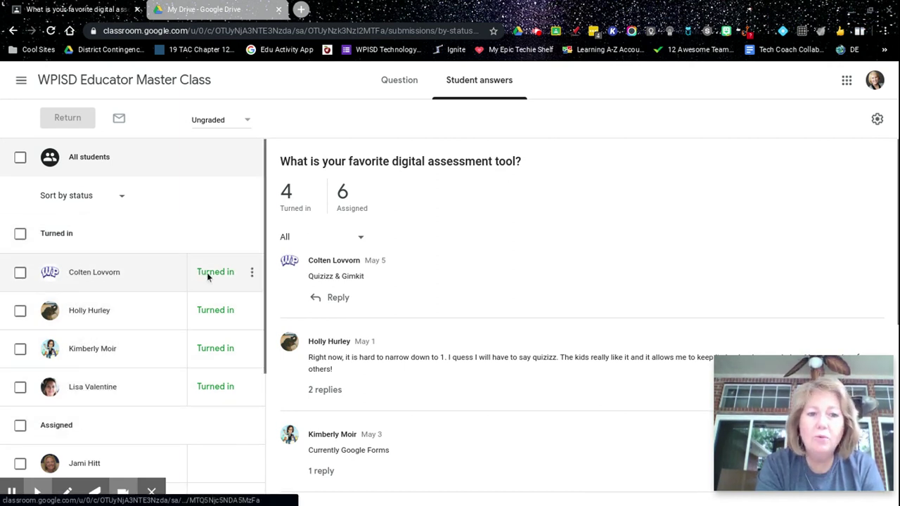
pyautogui.click(251, 273)
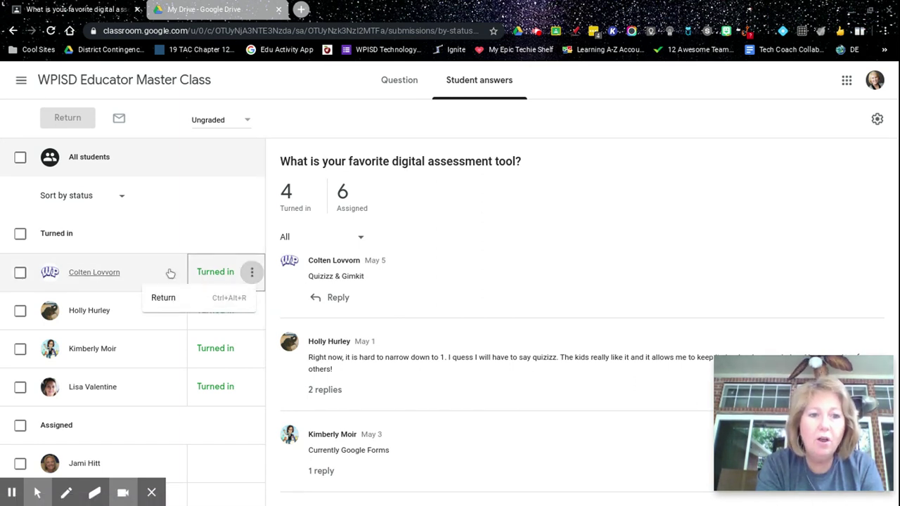
pyautogui.click(21, 160)
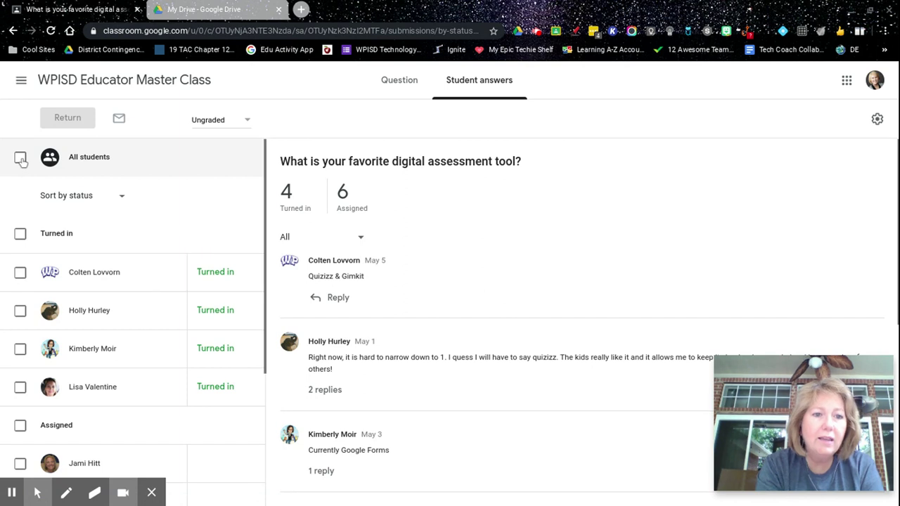
# Select only the four students in the Turned in group.
pyautogui.click(21, 160)
pyautogui.scroll(-1, 36, 337)
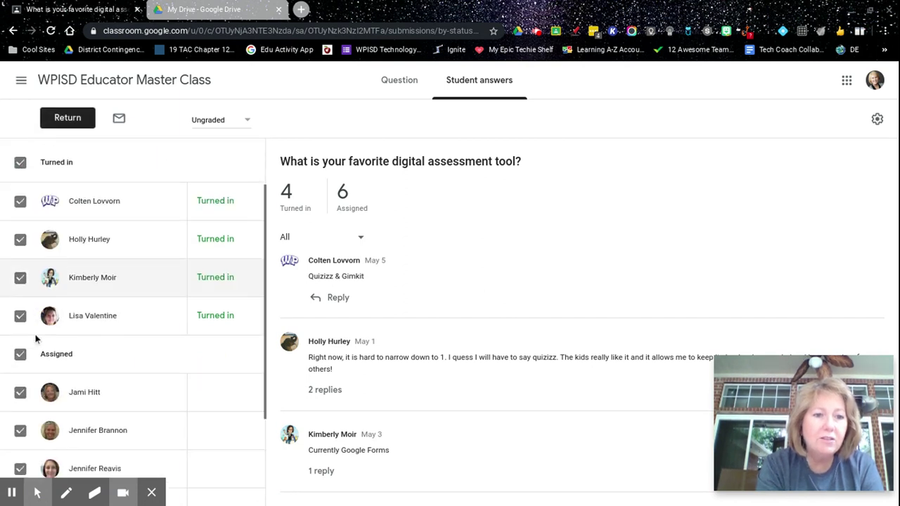
pyautogui.scroll(1, 36, 338)
pyautogui.click(20, 159)
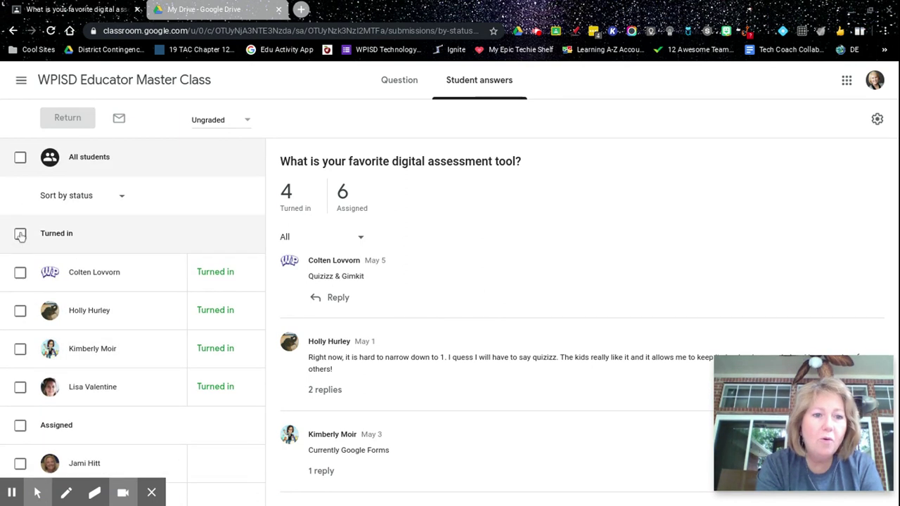
pyautogui.click(20, 238)
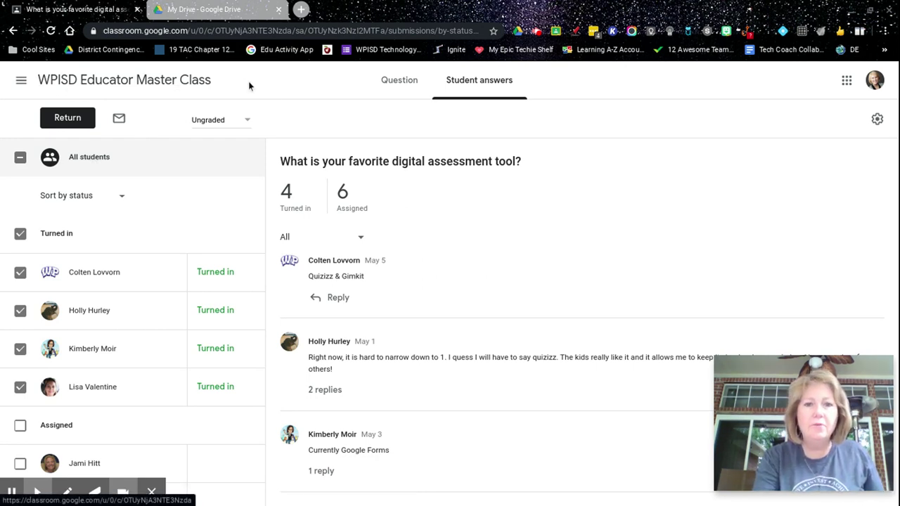
pyautogui.click(146, 82)
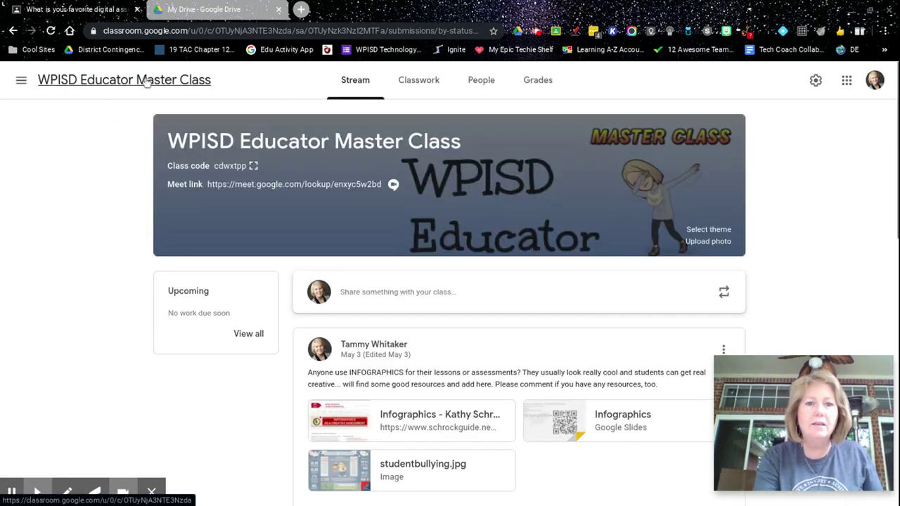
# Return to the class's Classwork list and bring up its Google Calendar.
pyautogui.click(420, 85)
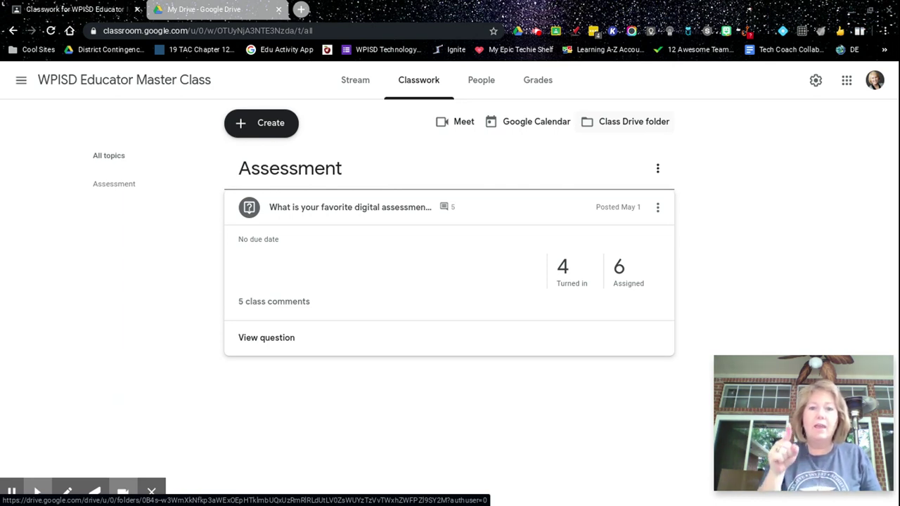
pyautogui.click(530, 130)
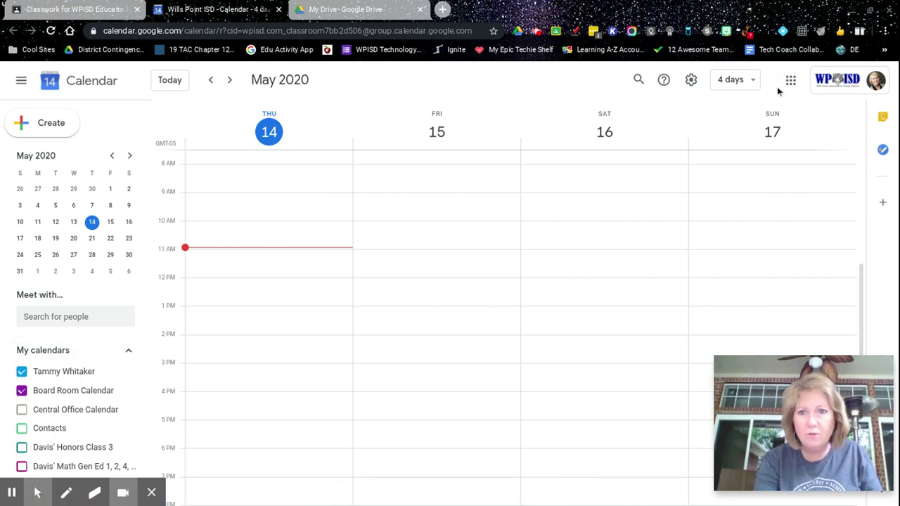
# Switch the class calendar to Month view to see all of May 2020.
pyautogui.click(756, 85)
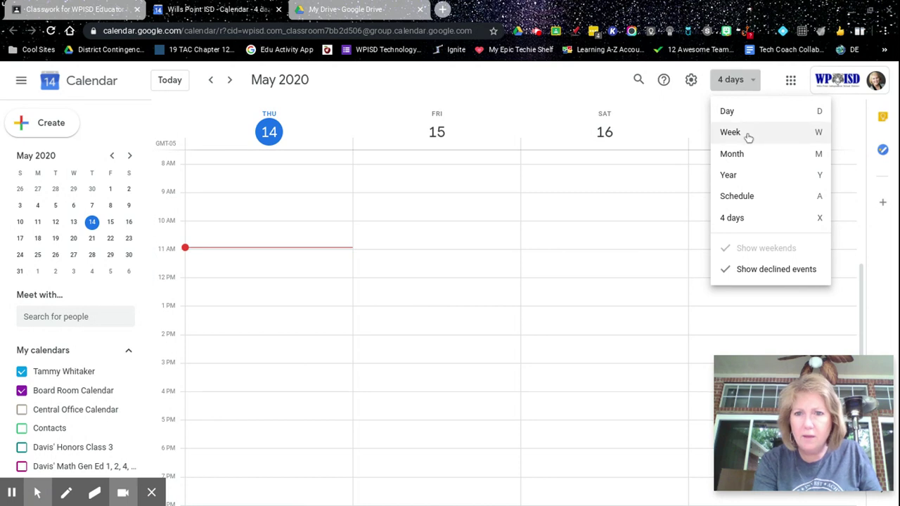
pyautogui.click(744, 156)
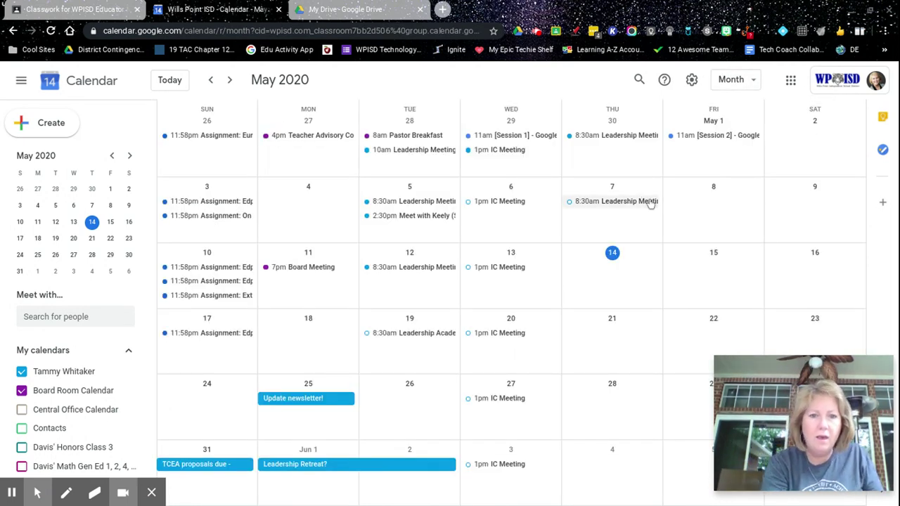
pyautogui.scroll(-6, 108, 373)
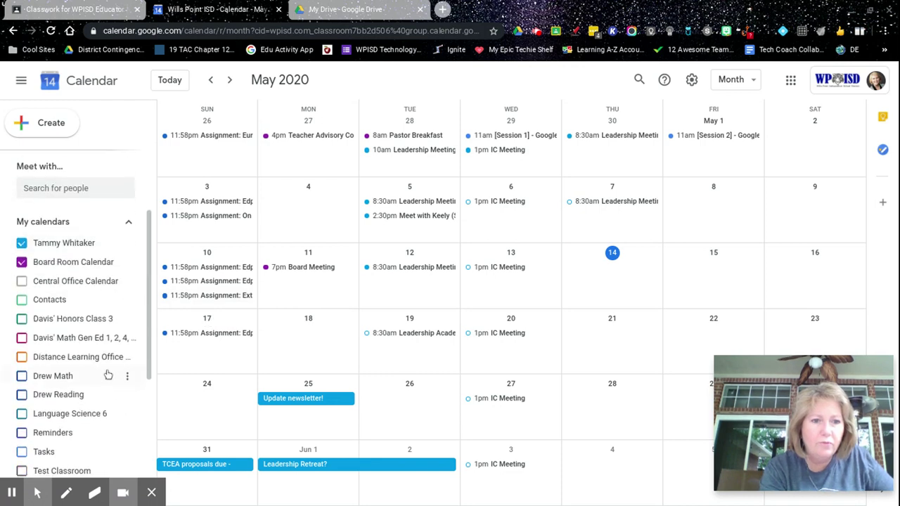
pyautogui.scroll(2, 108, 373)
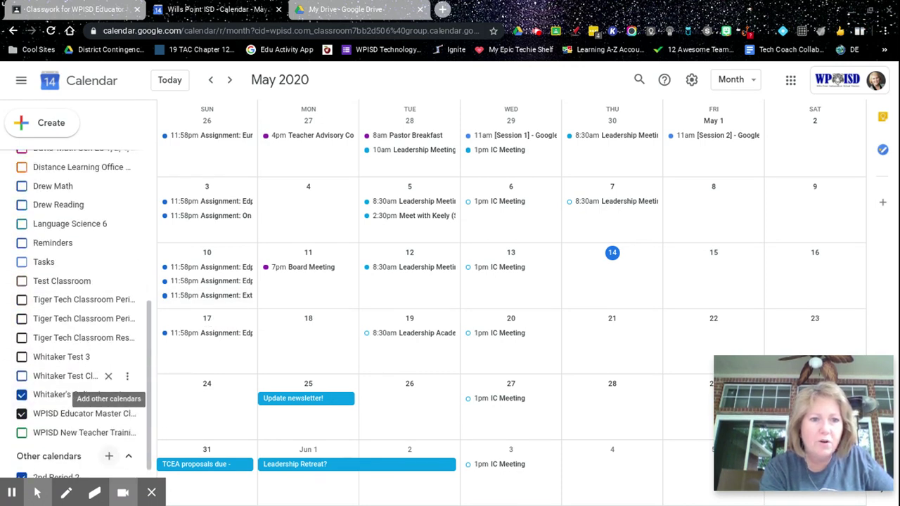
pyautogui.scroll(-2, 109, 380)
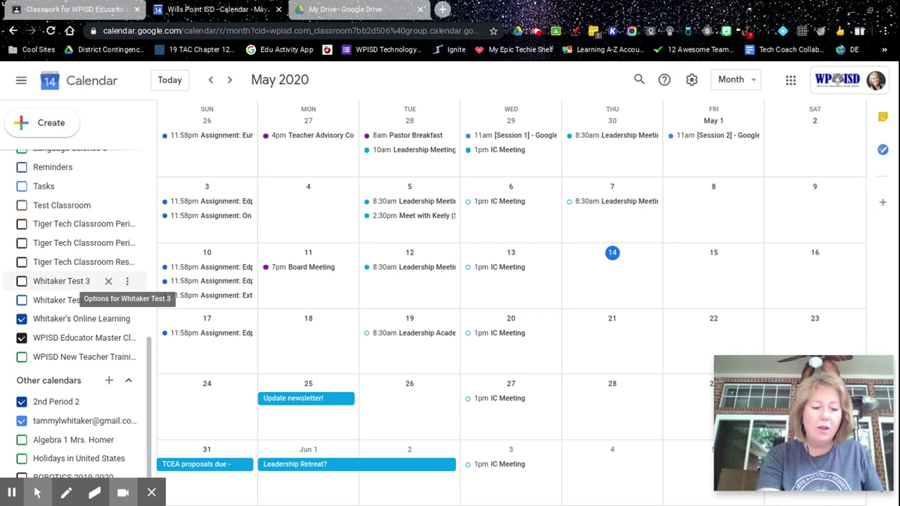
pyautogui.click(127, 281)
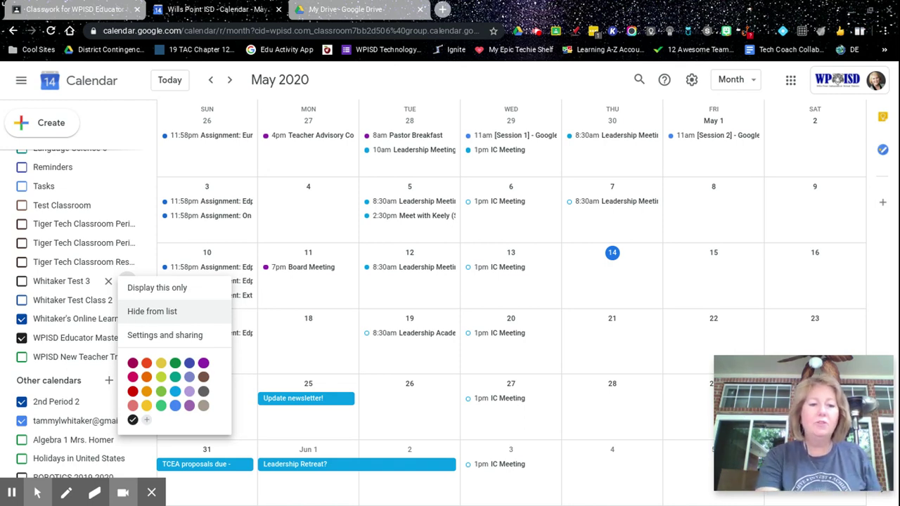
# Review Whitaker Test 3's settings and sharing down to Remove calendar, then return to Classroom.
pyautogui.click(147, 337)
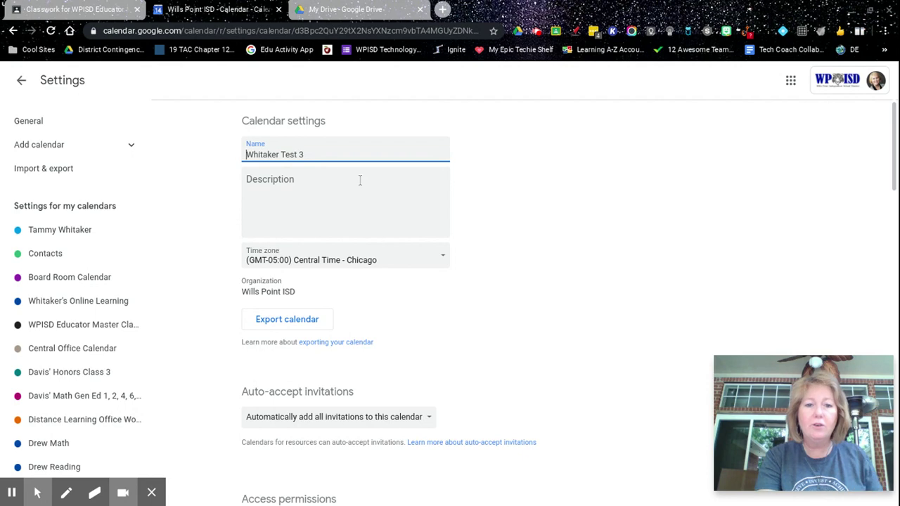
pyautogui.scroll(-8, 360, 180)
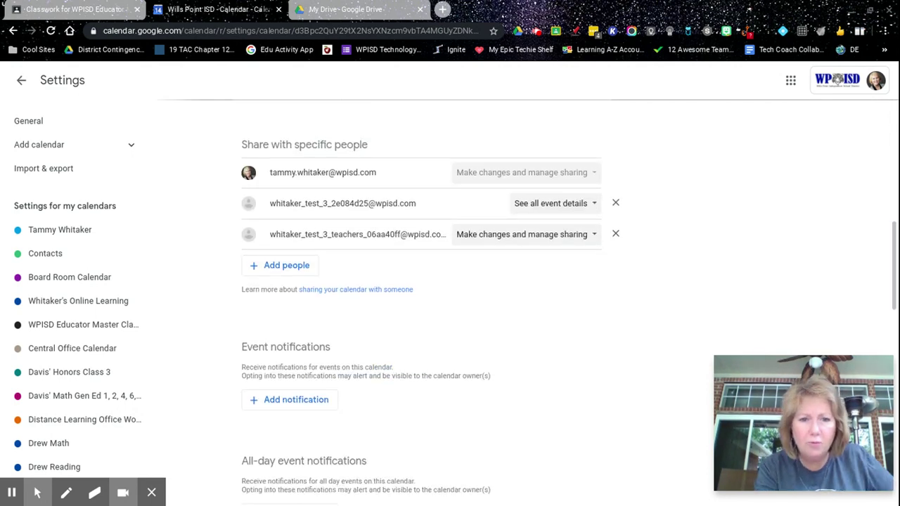
pyautogui.scroll(-9, 422, 302)
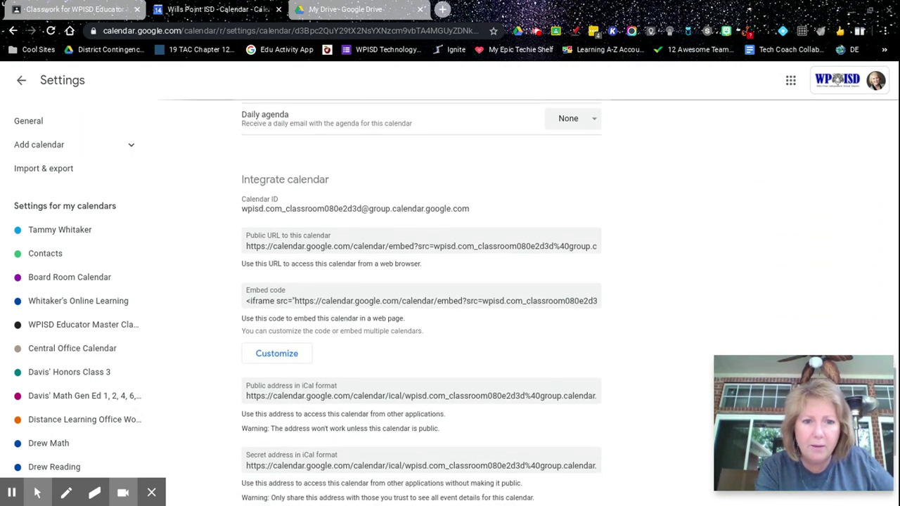
pyautogui.scroll(-3, 349, 259)
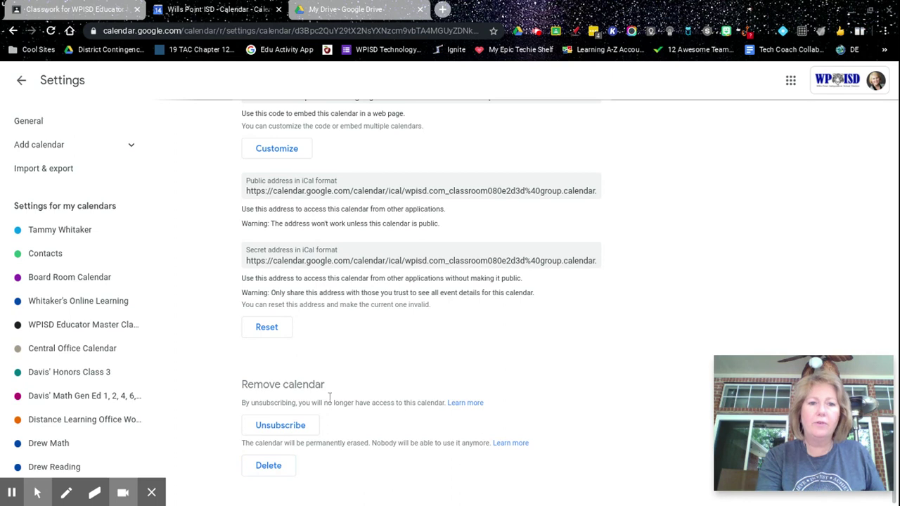
pyautogui.click(73, 11)
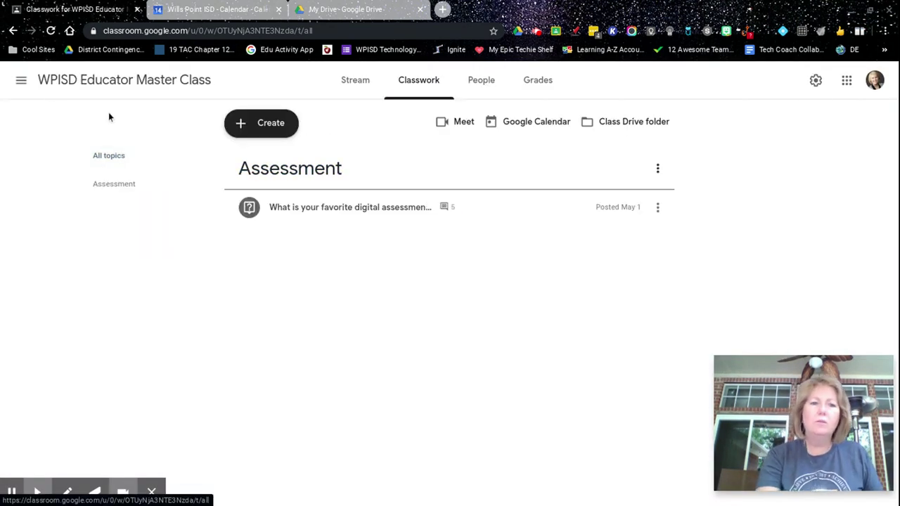
# Go to the Classroom home, scroll to Whitaker Test 3, and show its class options.
pyautogui.click(21, 82)
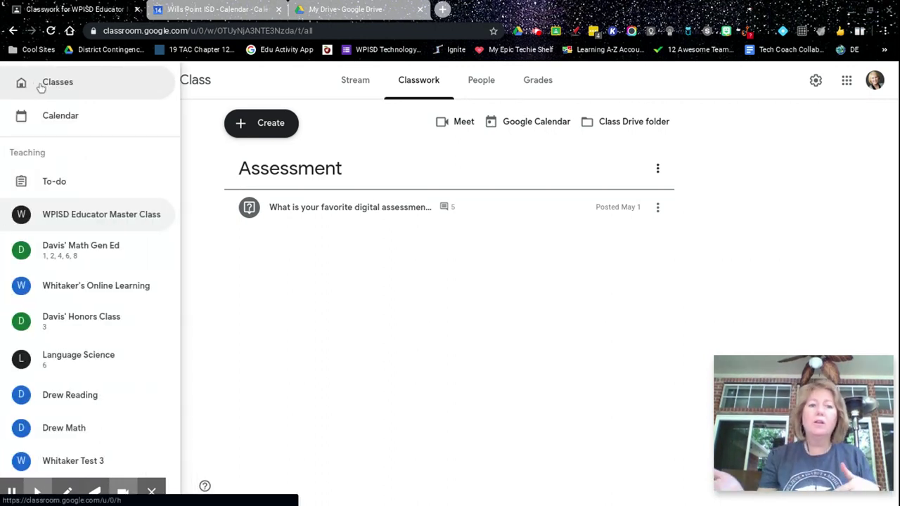
pyautogui.click(38, 86)
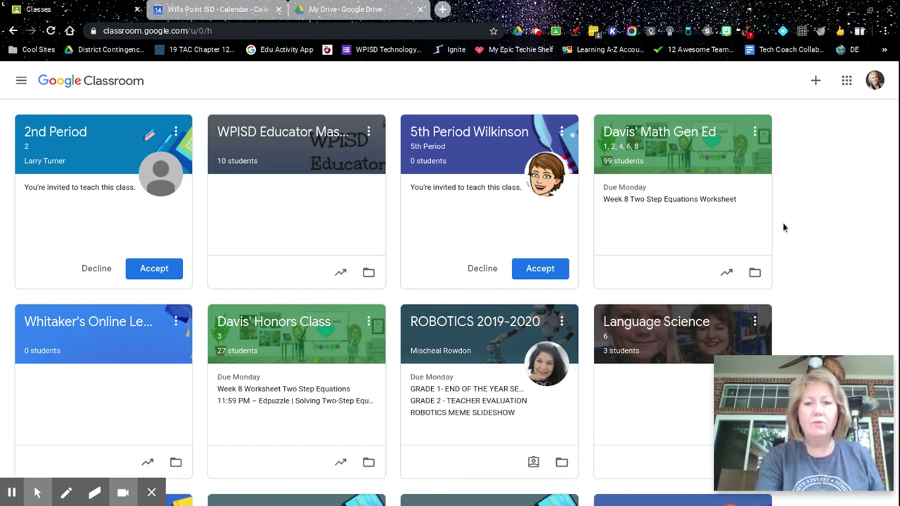
pyautogui.scroll(-5, 782, 222)
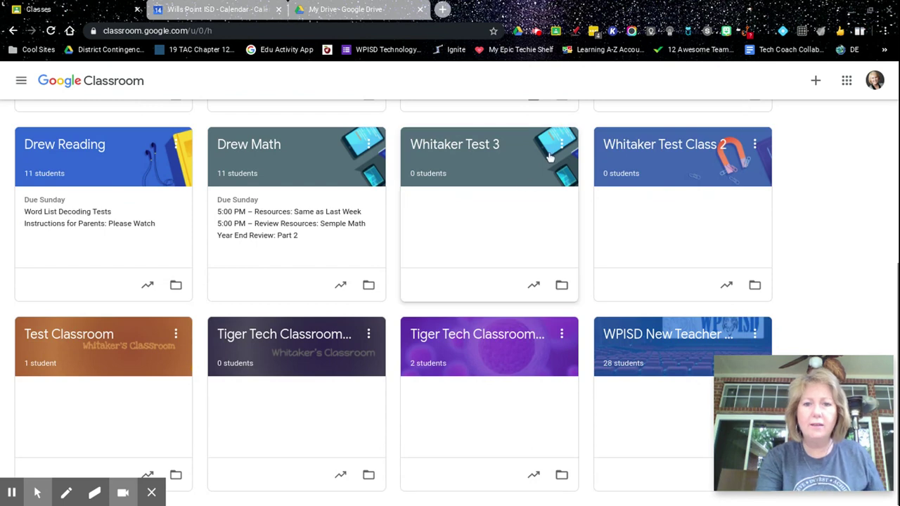
pyautogui.click(561, 144)
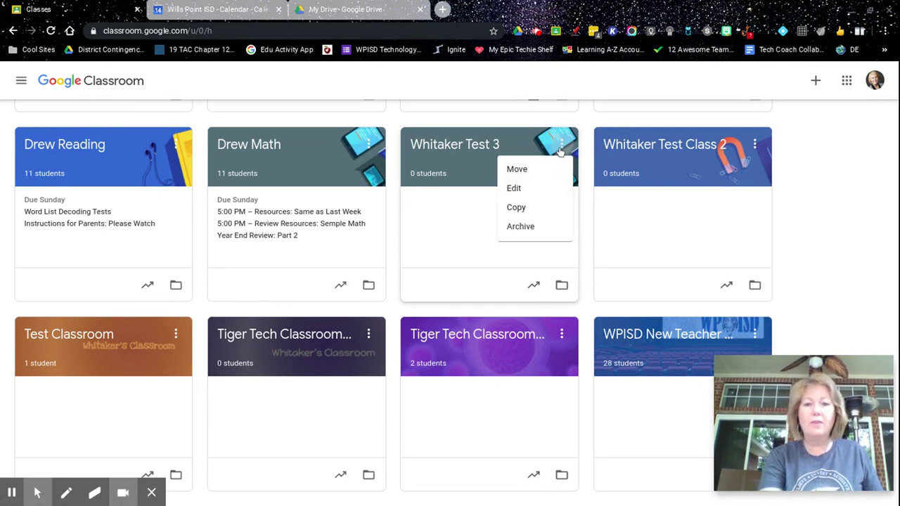
# Archive and confirm the Whitaker Test 3 class, then scroll the class navigation list.
pyautogui.click(521, 226)
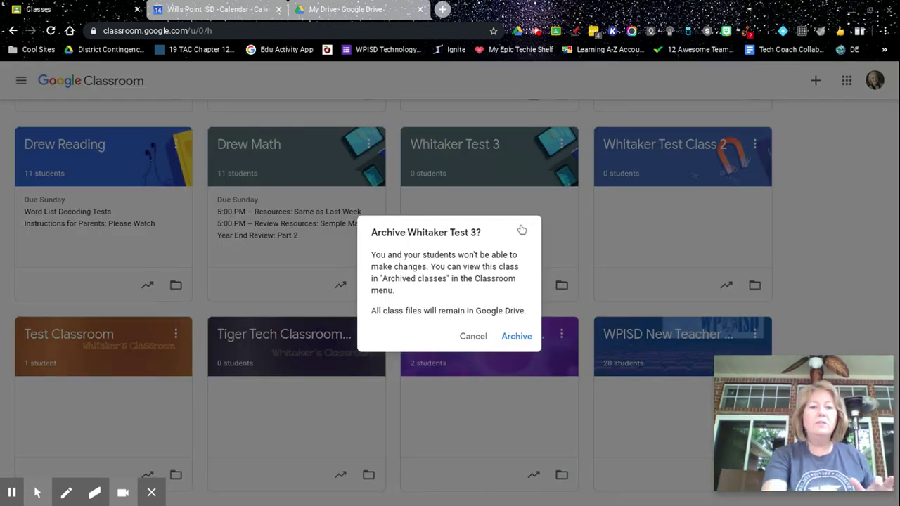
pyautogui.click(521, 337)
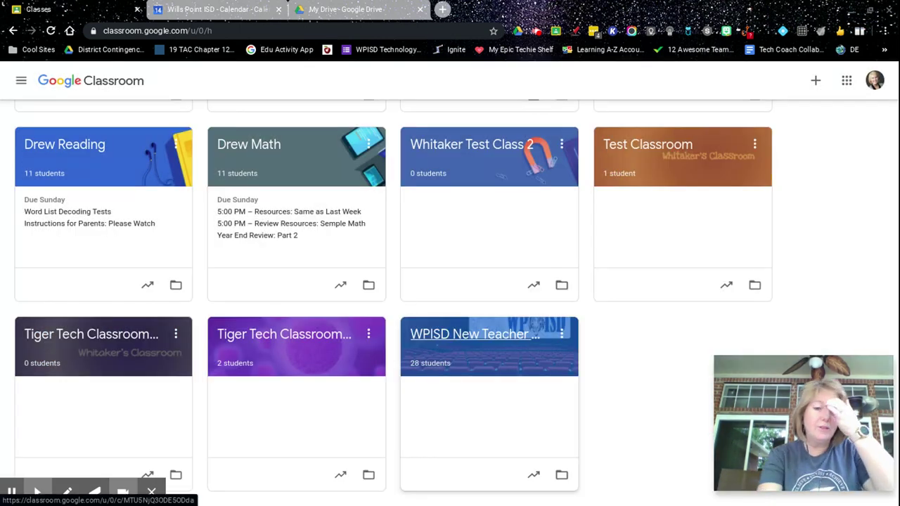
pyautogui.click(21, 81)
pyautogui.scroll(-5, 43, 253)
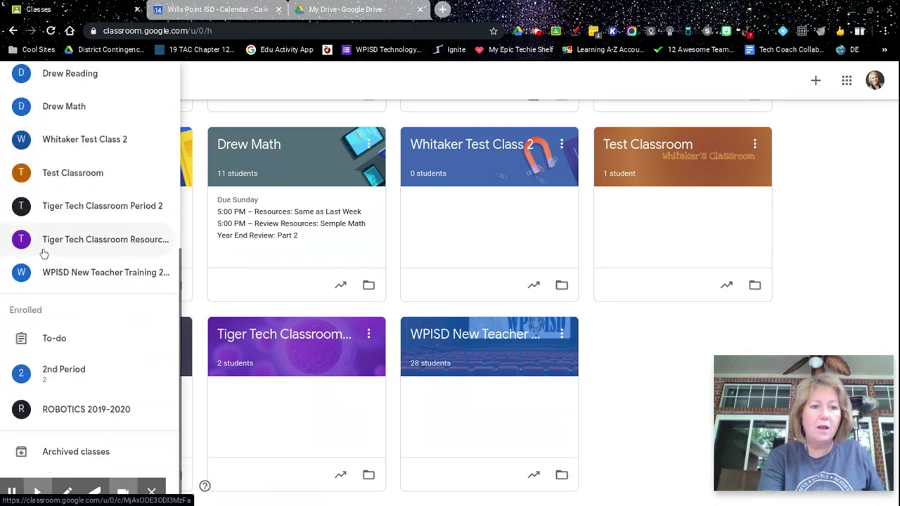
# View Archived classes and check Whitaker Test 3's Restore option without changing anything.
pyautogui.click(68, 453)
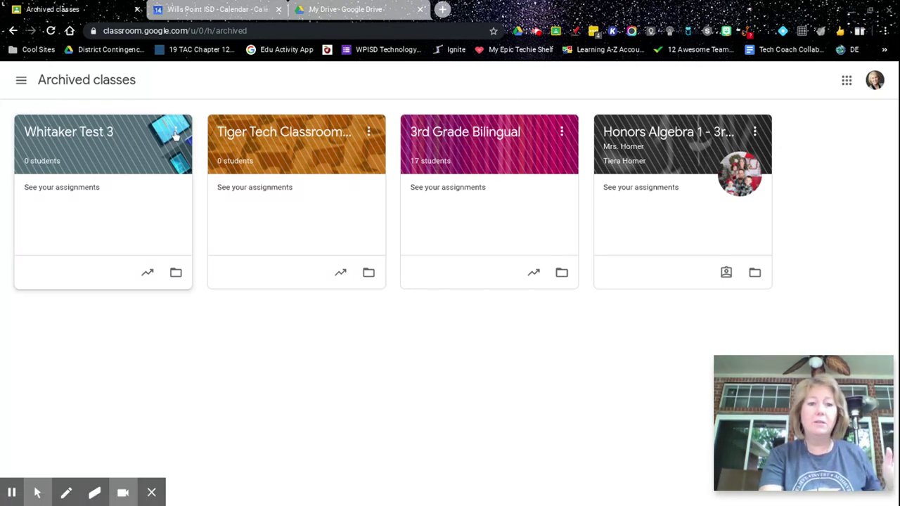
pyautogui.click(175, 133)
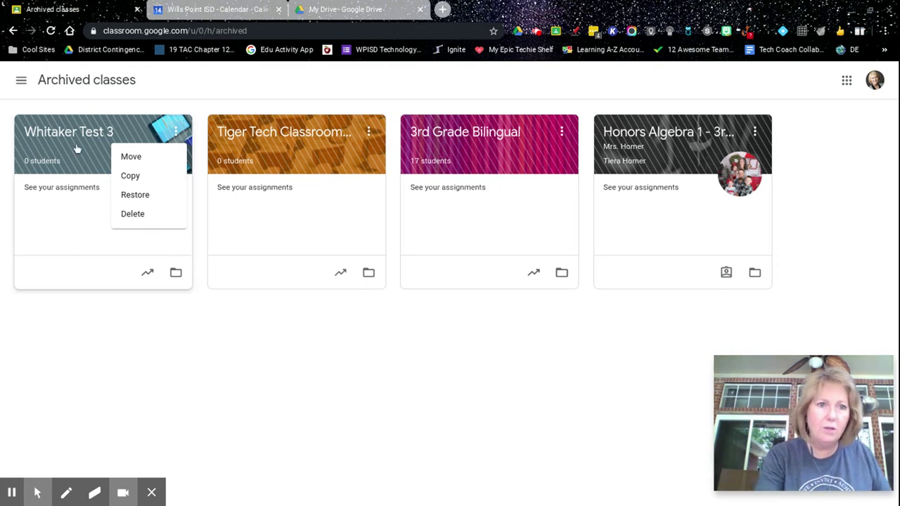
pyautogui.click(23, 86)
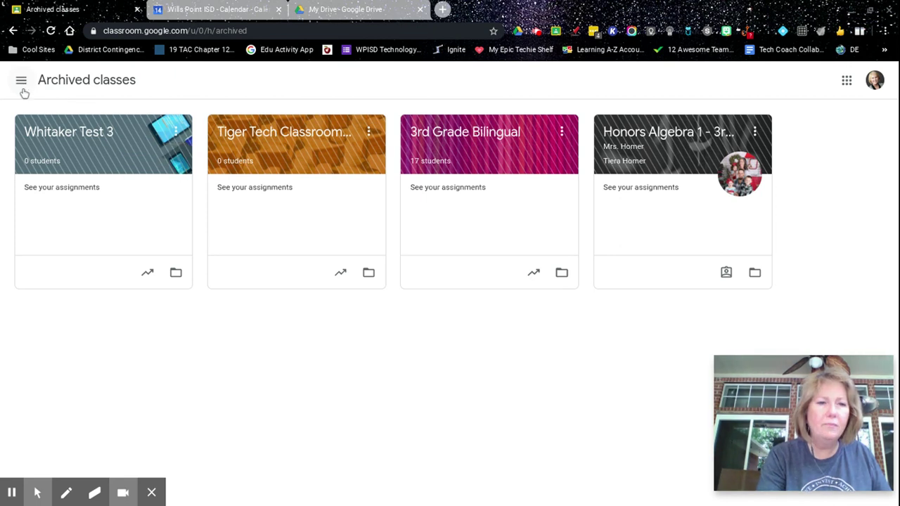
# In WPISD Educator Master Class People, select all students, view Actions, then return to Stream.
pyautogui.click(22, 84)
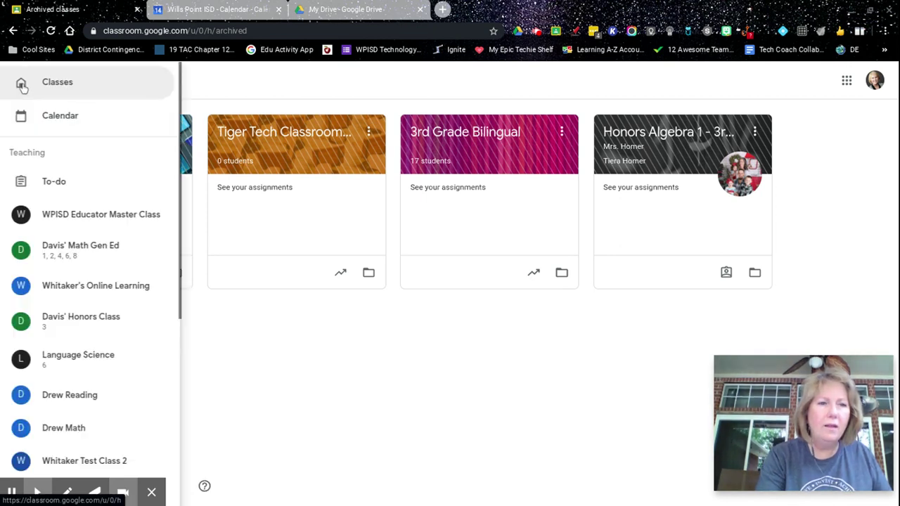
pyautogui.click(71, 215)
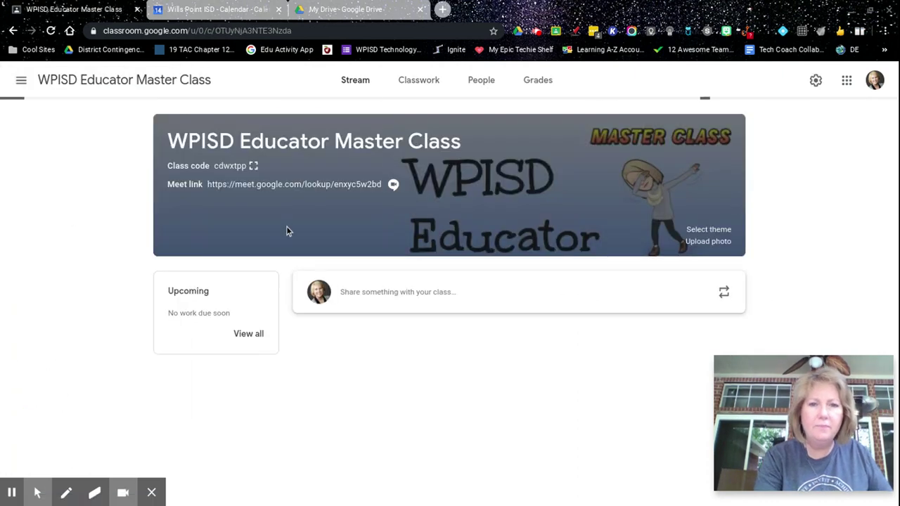
pyautogui.click(483, 83)
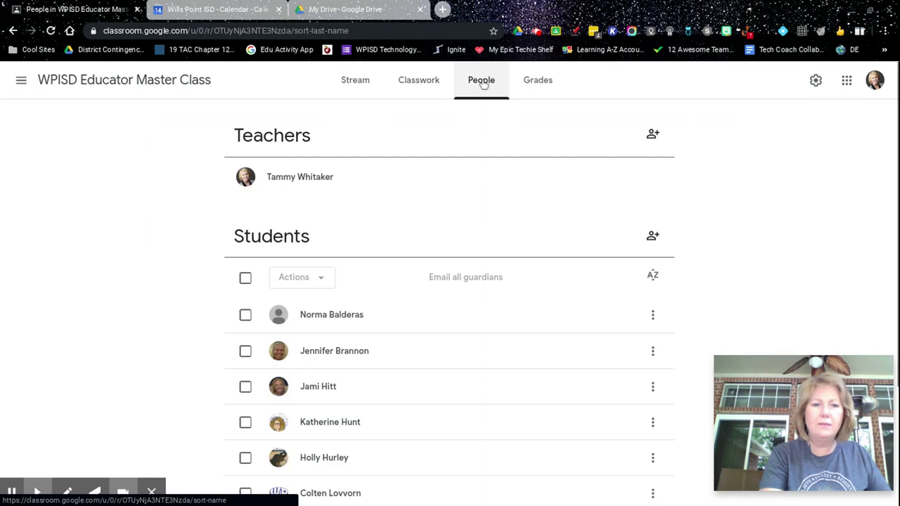
pyautogui.click(245, 278)
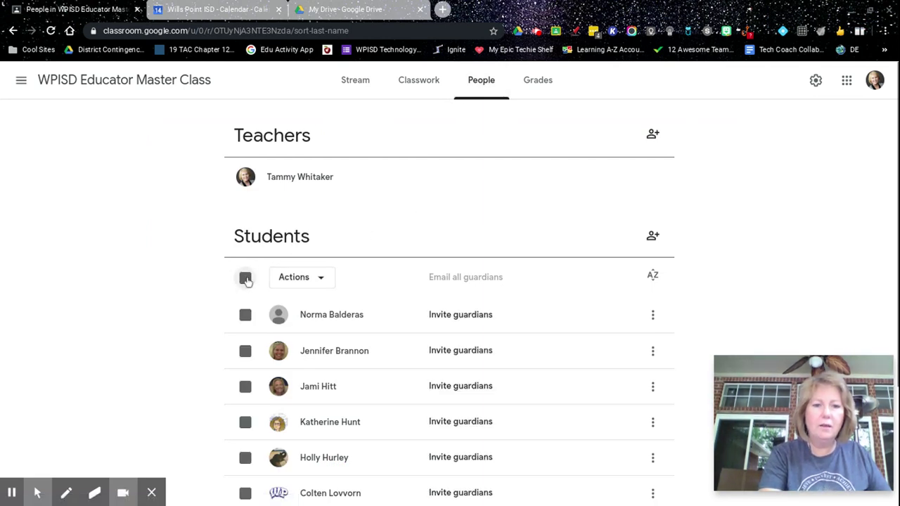
pyautogui.click(319, 279)
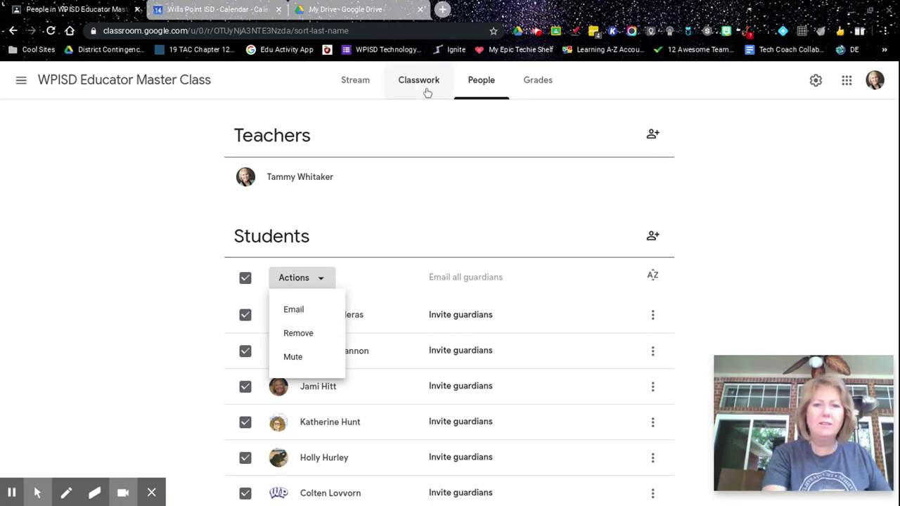
pyautogui.click(365, 85)
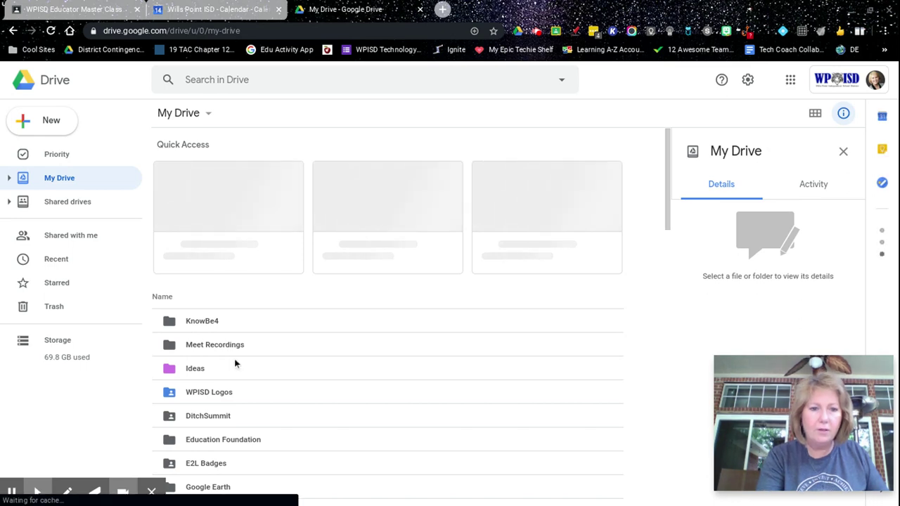
# Scroll down My Drive to the green Classroom folder and open it.
pyautogui.scroll(-5, 234, 362)
pyautogui.scroll(-8, 235, 363)
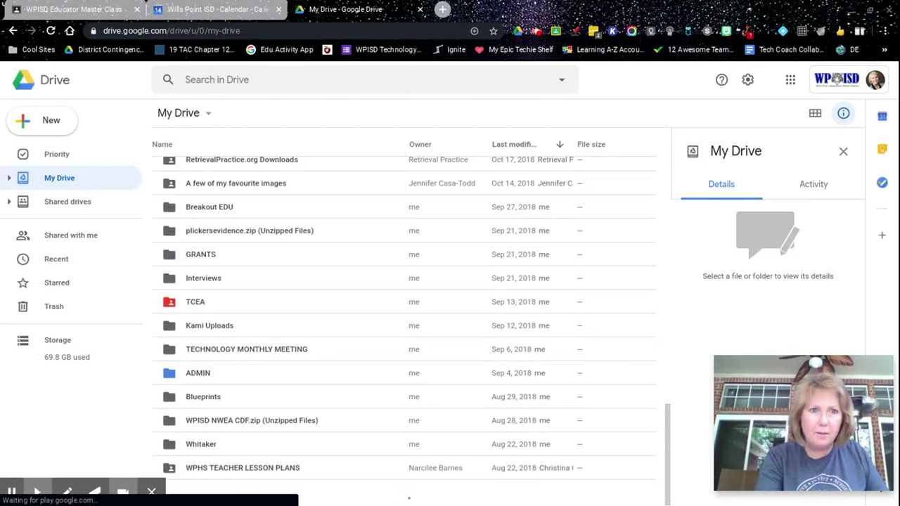
pyautogui.scroll(10, 245, 338)
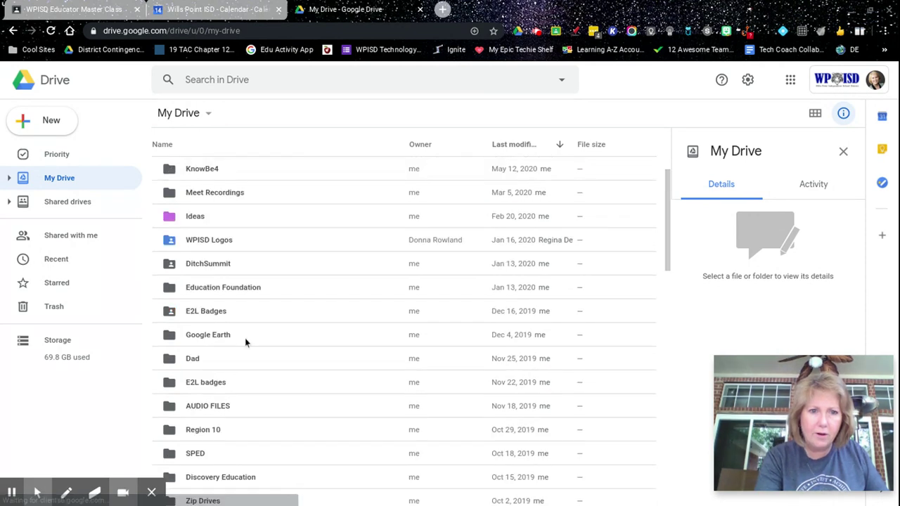
pyautogui.scroll(-6, 245, 343)
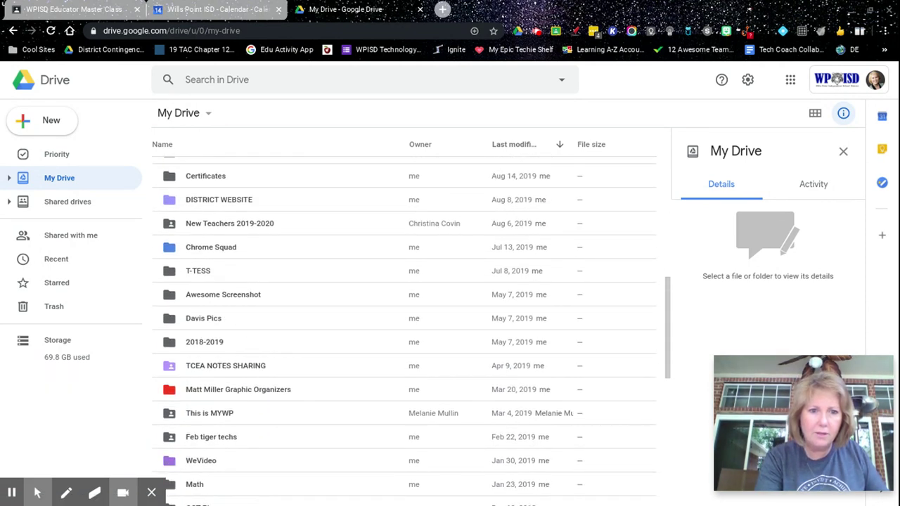
pyautogui.scroll(-5, 245, 342)
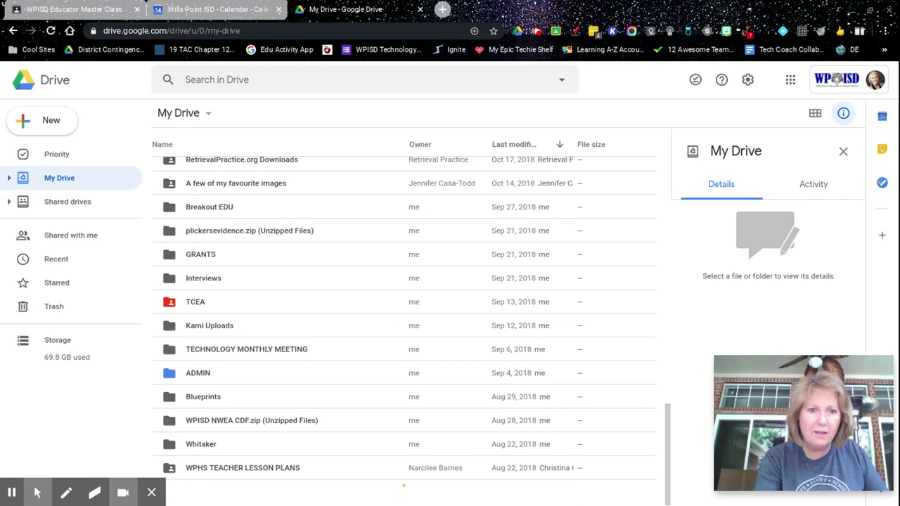
pyautogui.scroll(-5, 255, 315)
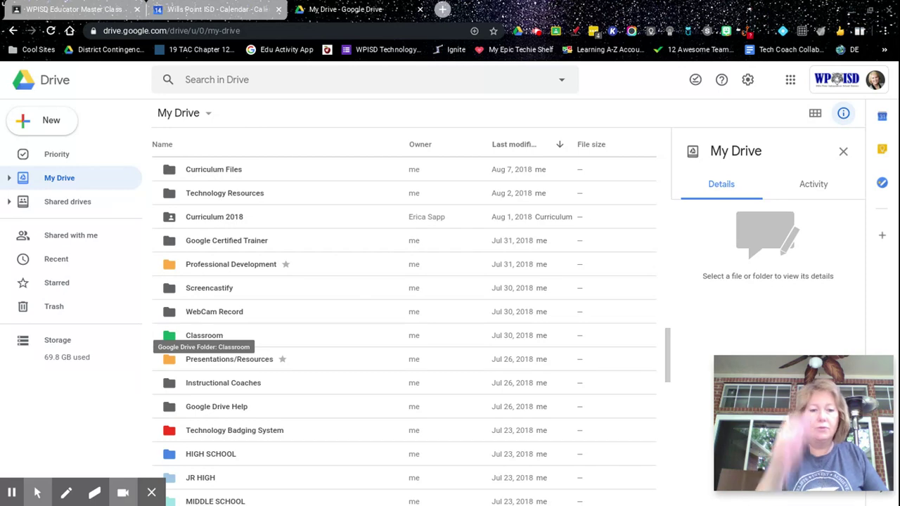
pyautogui.doubleClick(220, 340)
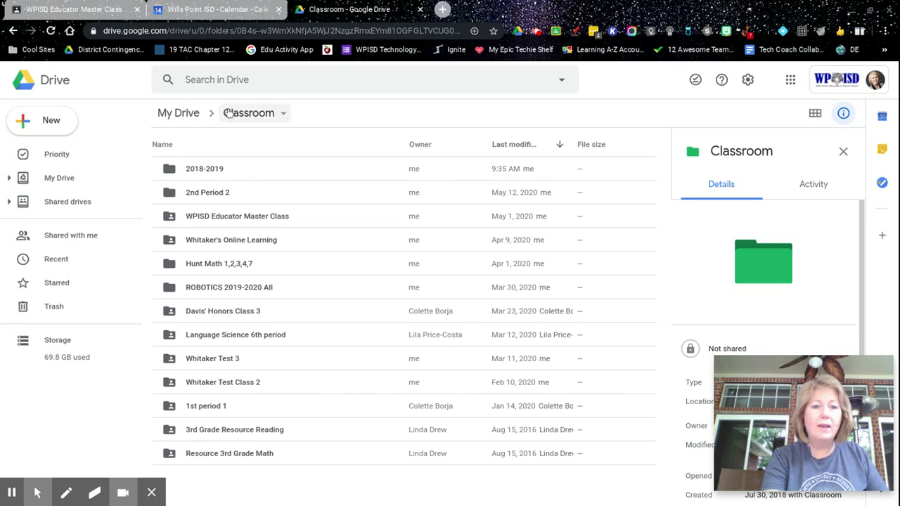
# Create a new folder named '2019-2020' inside the Classroom folder.
pyautogui.click(51, 125)
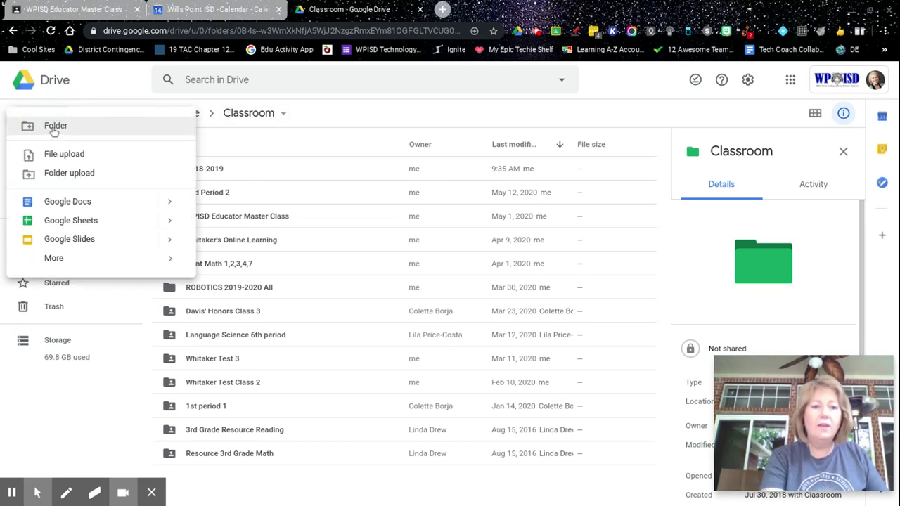
pyautogui.click(55, 126)
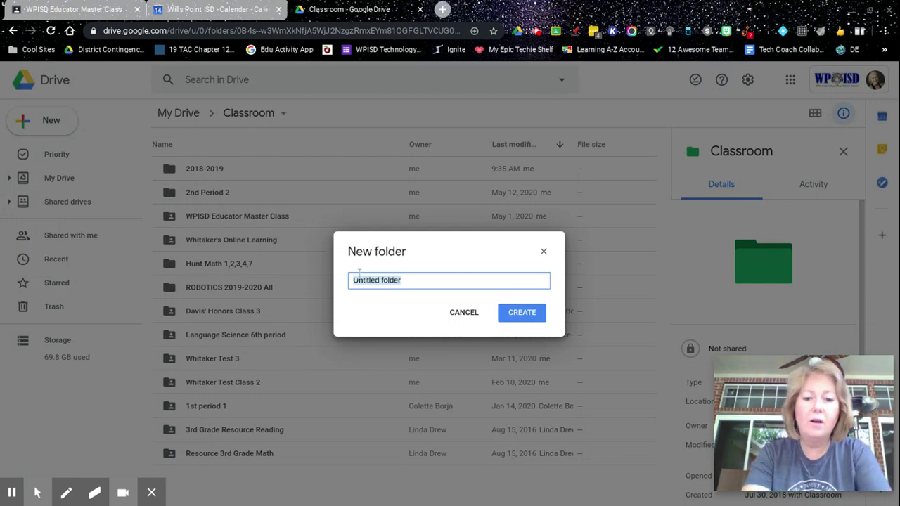
pyautogui.write('2019-2020')
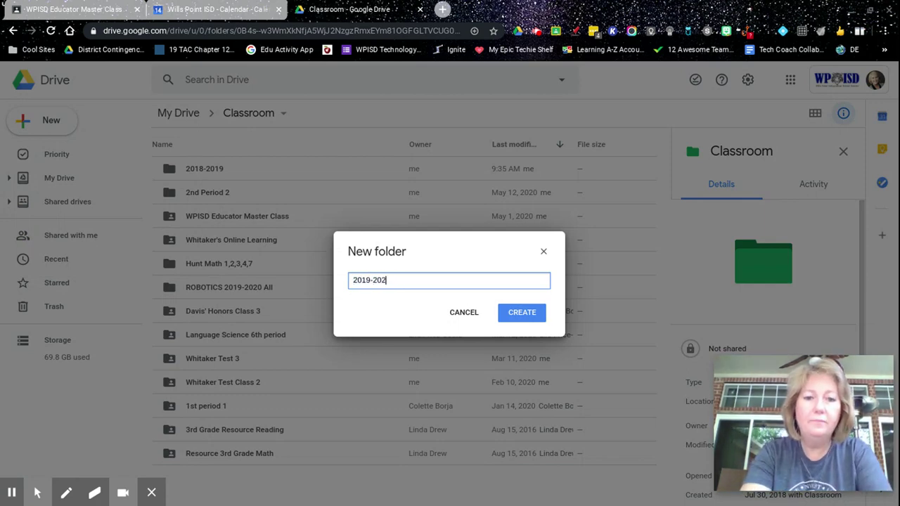
pyautogui.click(521, 316)
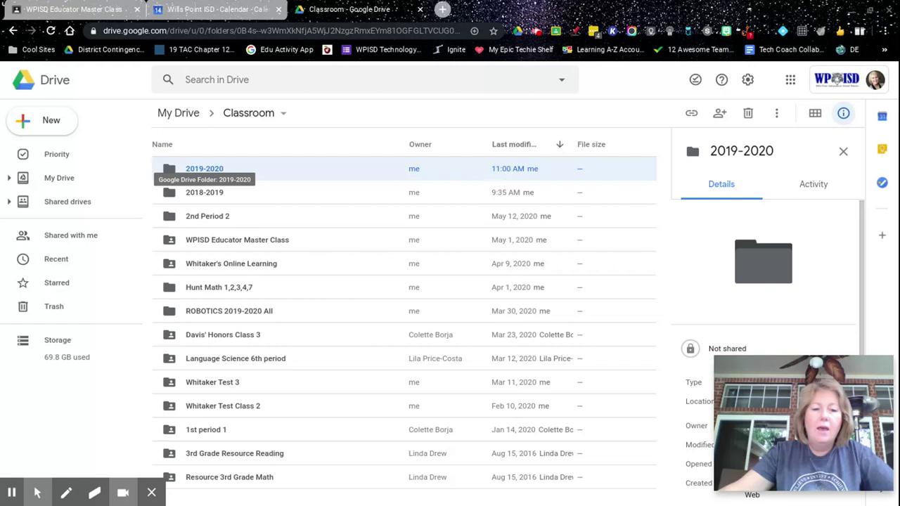
# Switch to the Google Classroom tab with the WPISD Educator Master Class stream (Ctrl+1).
pyautogui.hotkey('ctrl', '1')
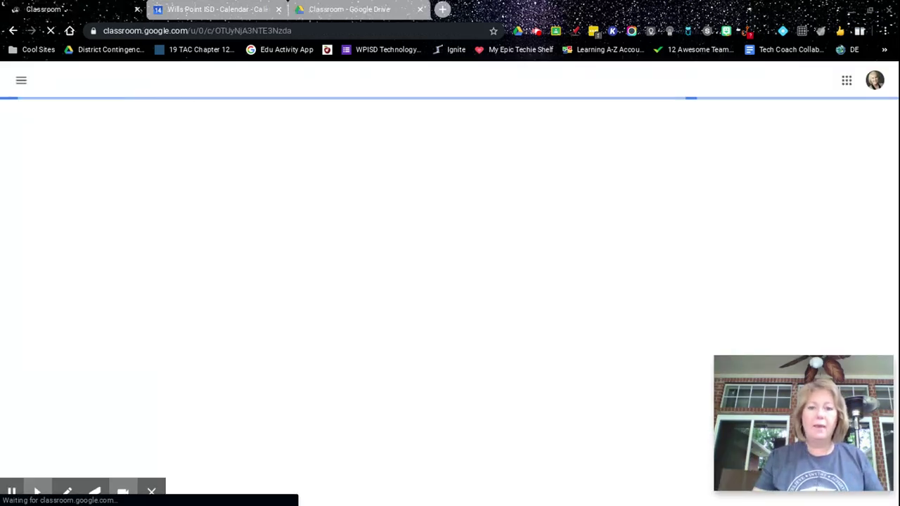